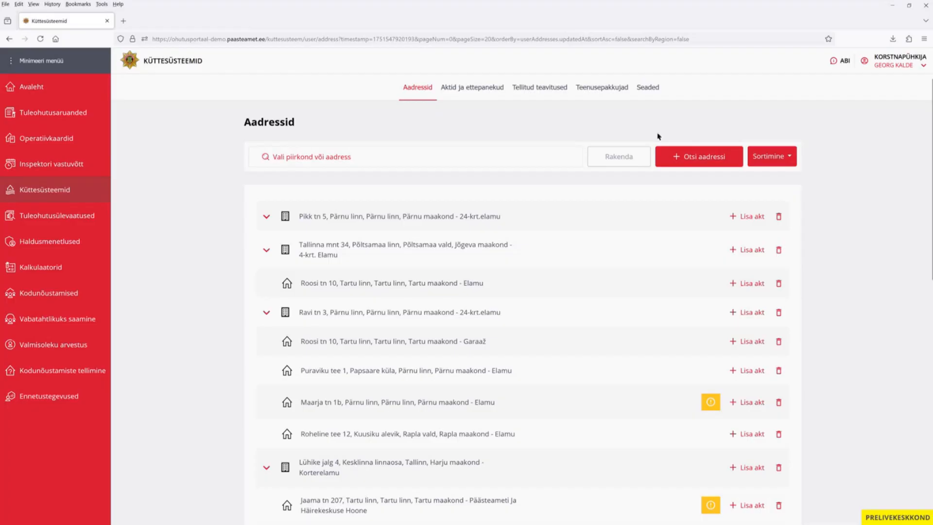
left_click(681, 156)
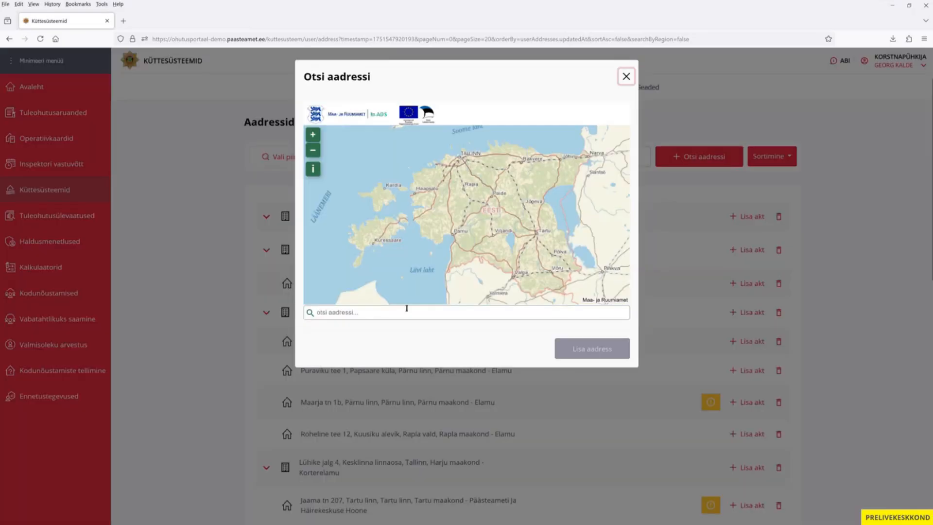
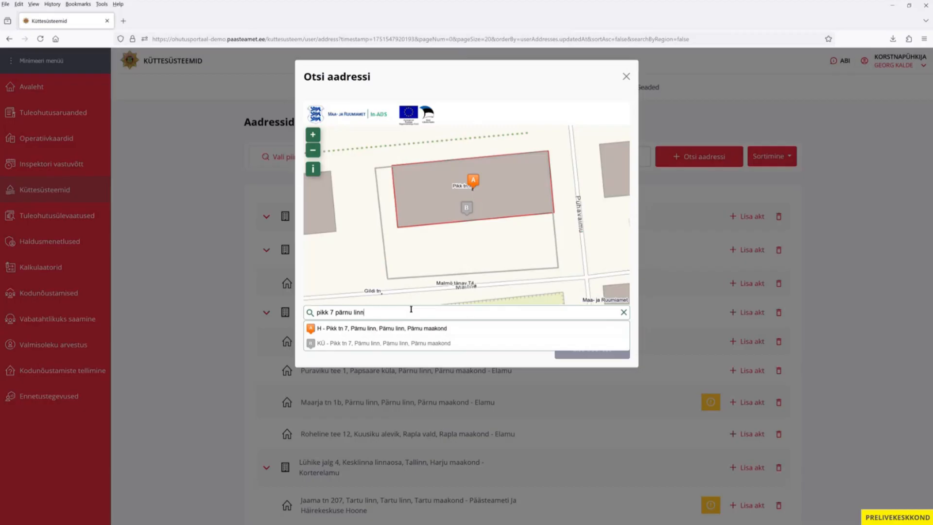
left_click(391, 329)
scroll(597, 227, "down", 2)
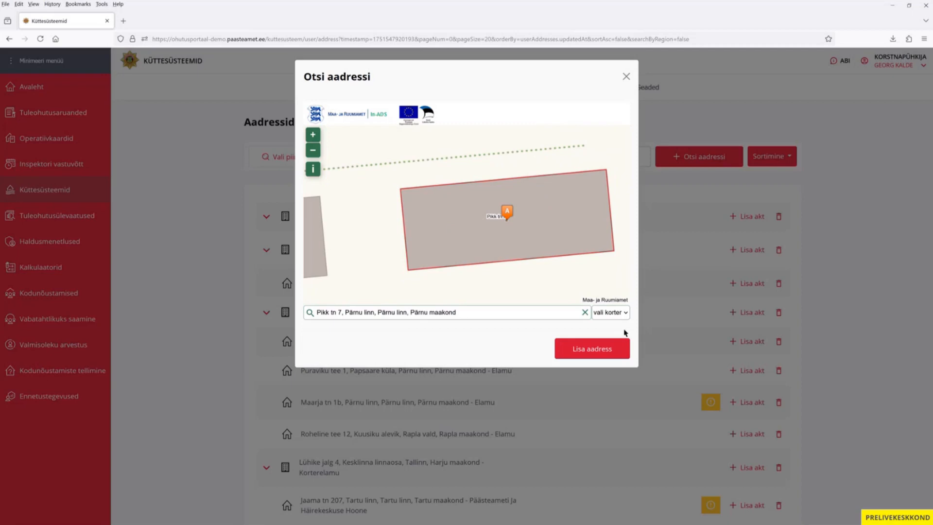
left_click(592, 351)
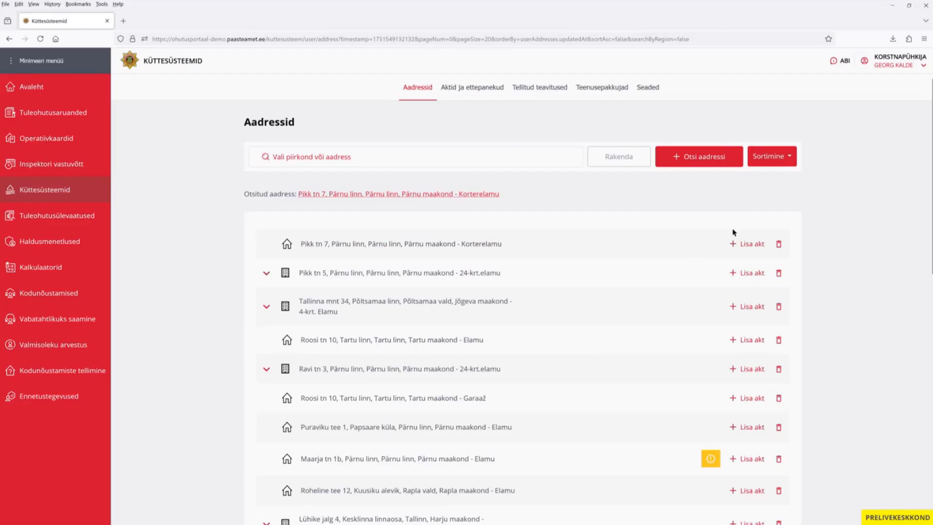
left_click(752, 245)
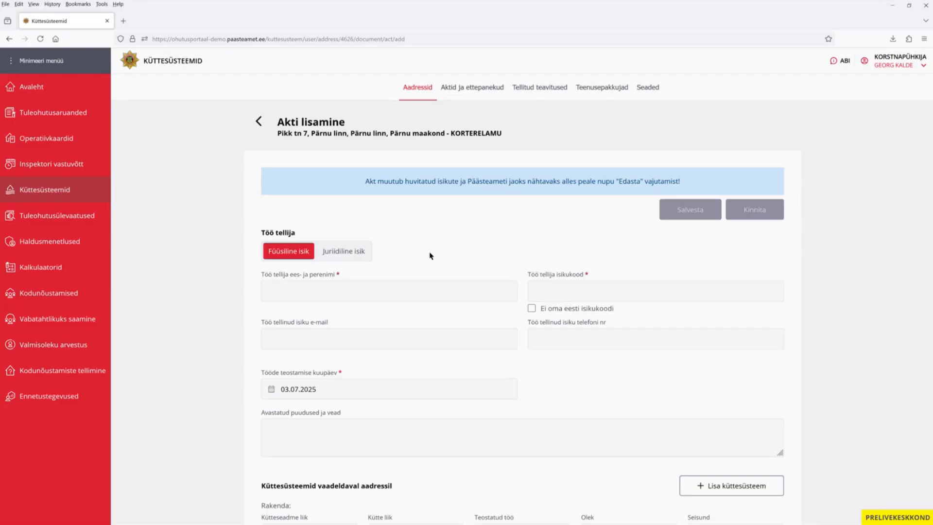
Make the work orderer a legal entity and select Päästeamet as its name.
left_click(348, 252)
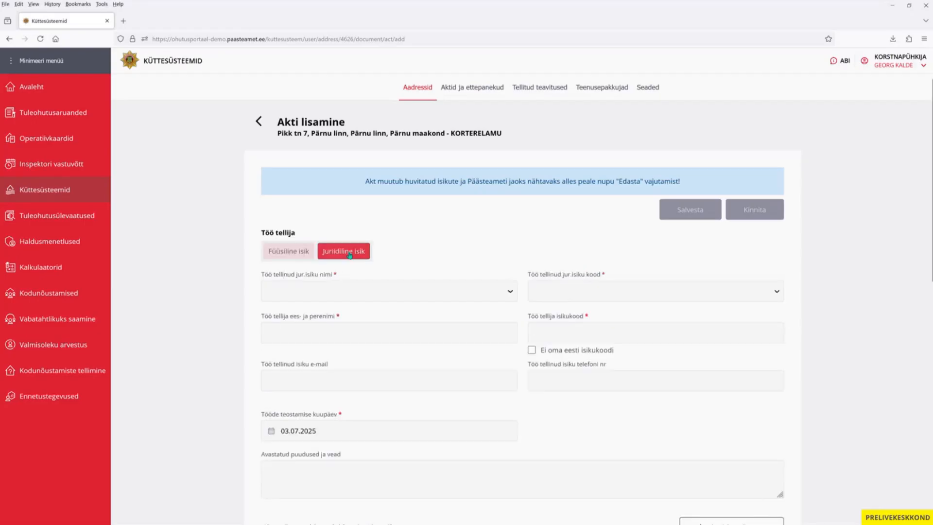
left_click(383, 294)
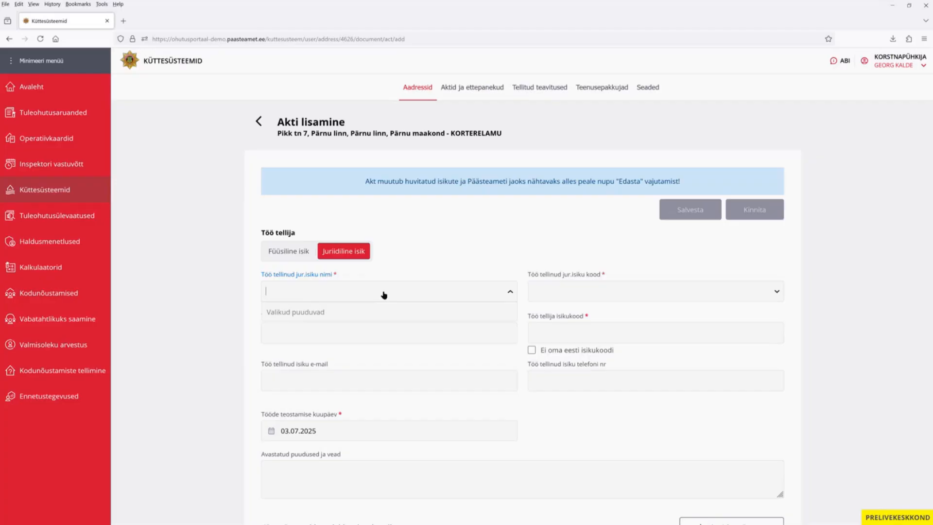
type("Päästeamet")
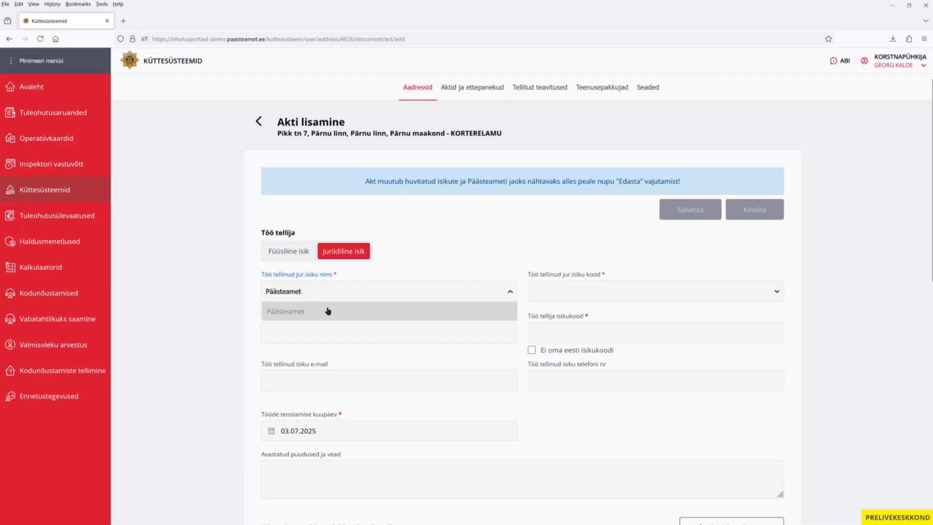
left_click(327, 311)
Enter the contact person's full name and personal ID code.
left_click(377, 330)
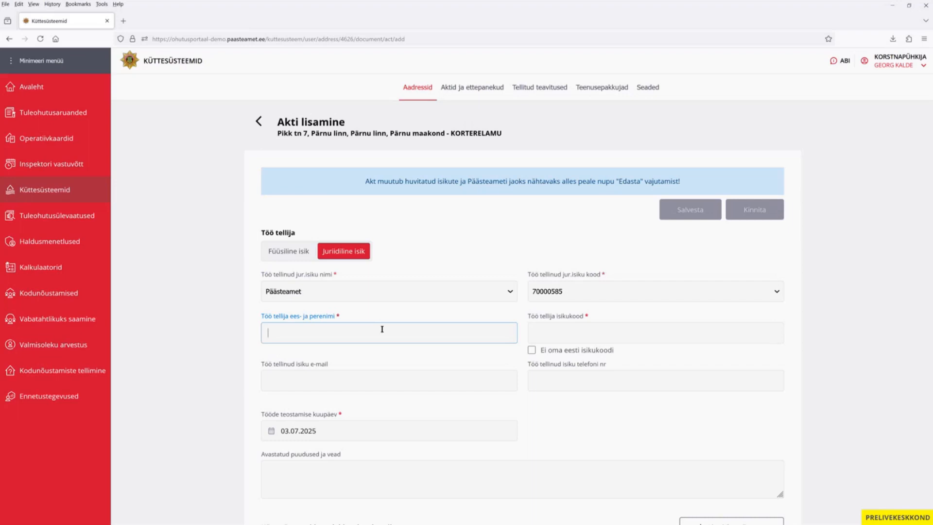
type("Malle Maasikas")
key("Tab")
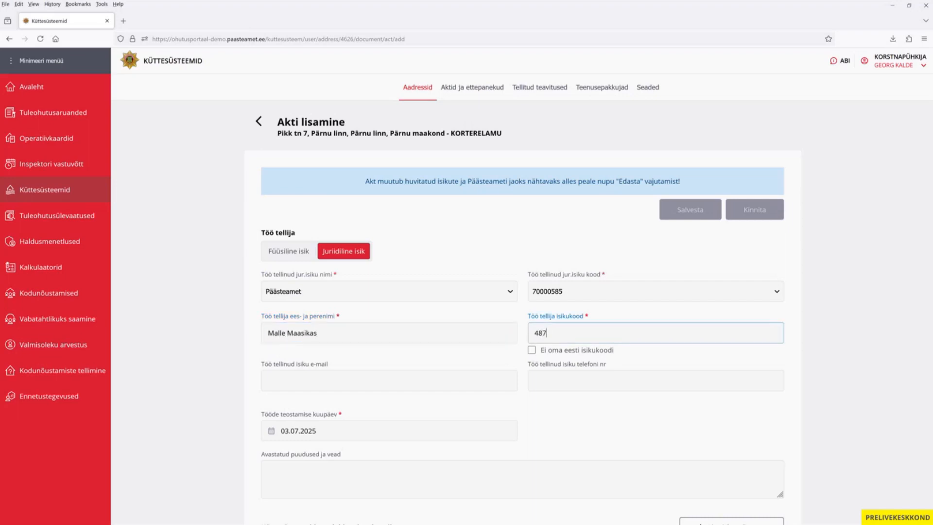
scroll(394, 318, "down", 3)
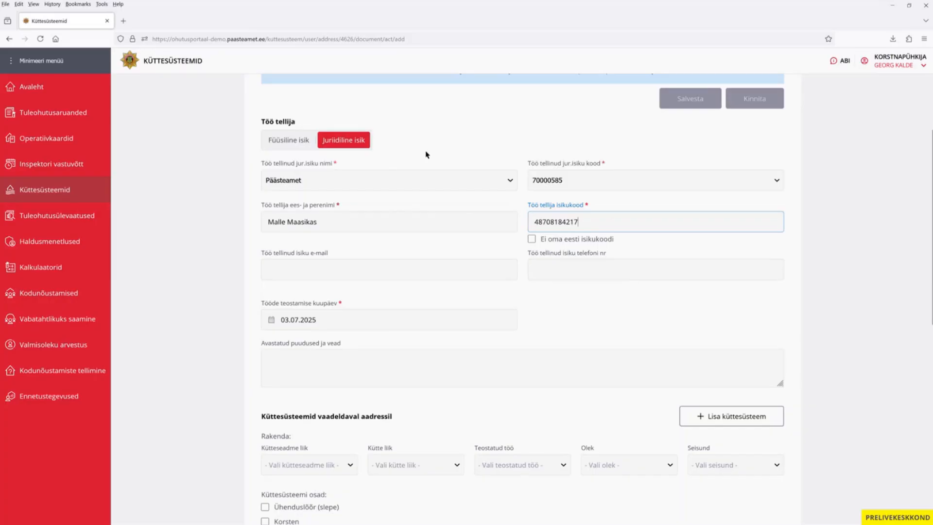
Fill in the orderer's paasteamet.ee e-mail address and phone number.
left_click(336, 265)
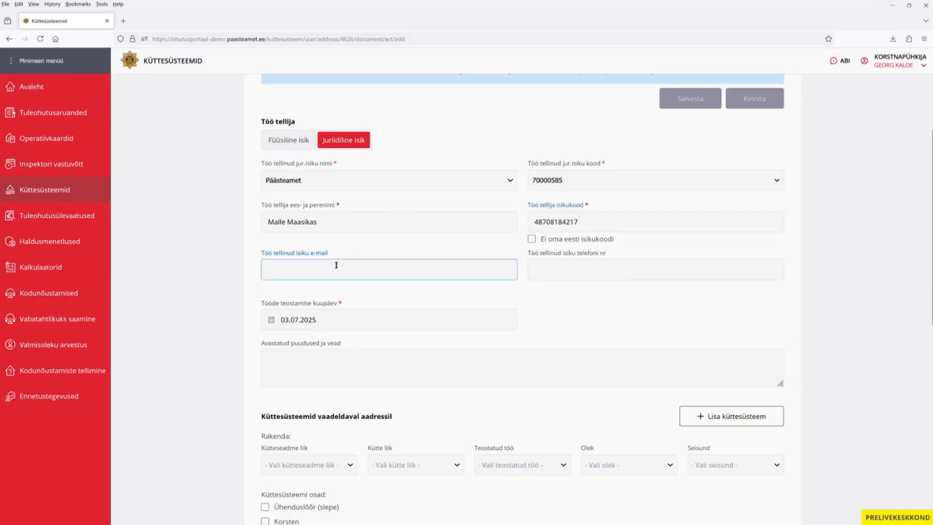
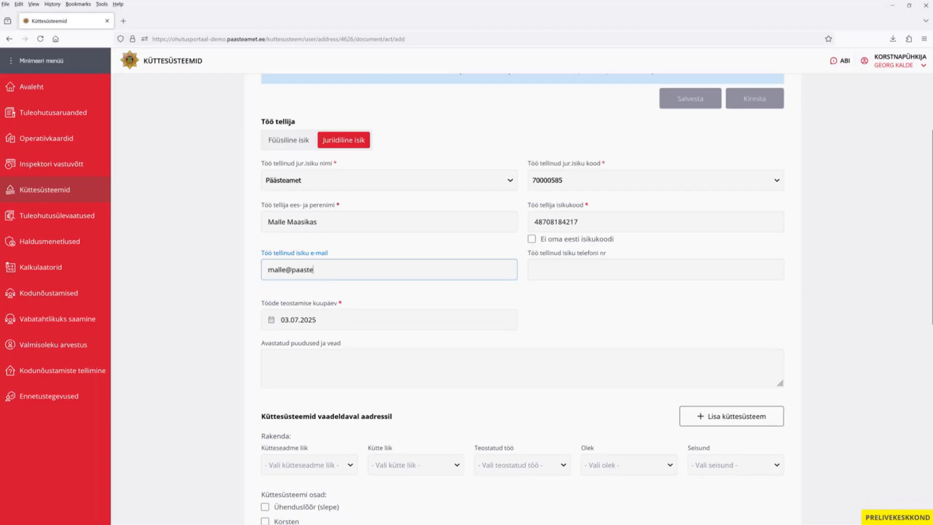
left_click(544, 261)
left_click(545, 261)
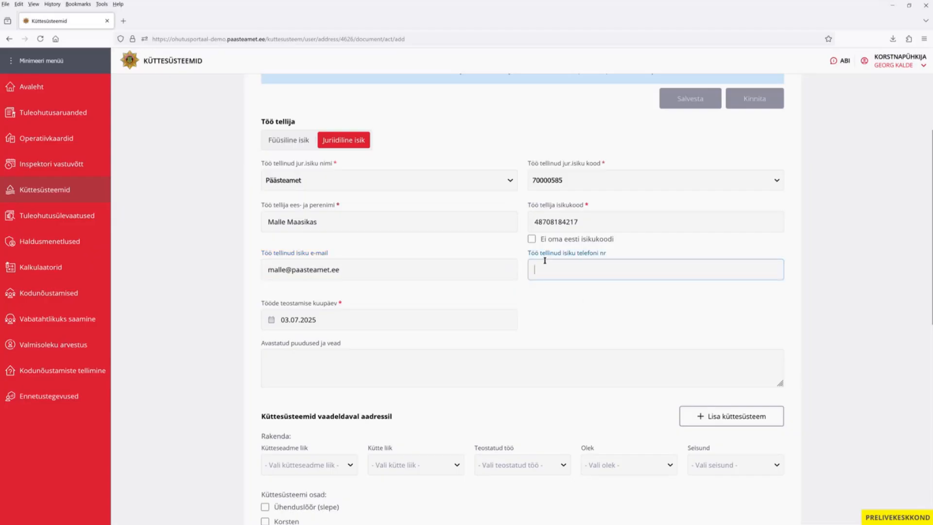
type("55615788")
Change the work date to 02.07.2025 in the calendar.
left_click(318, 322)
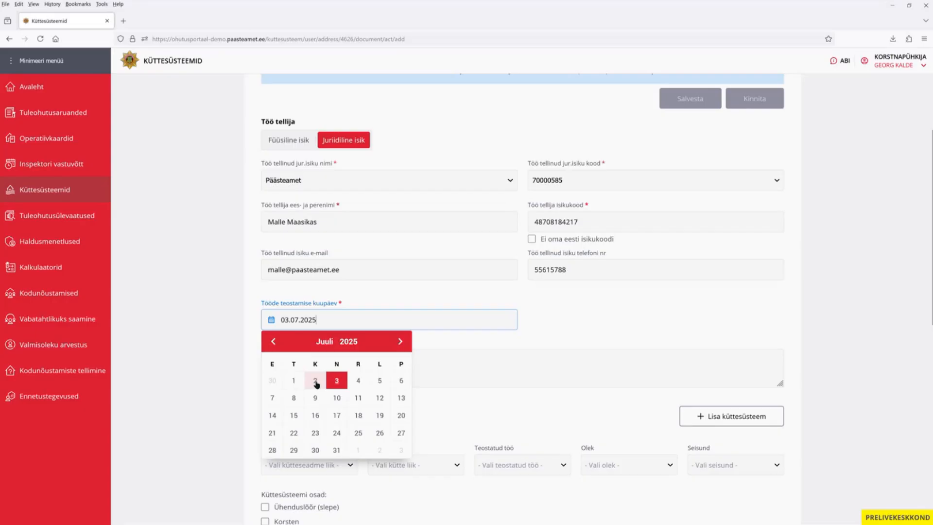
left_click(315, 381)
scroll(317, 385, "down", 1)
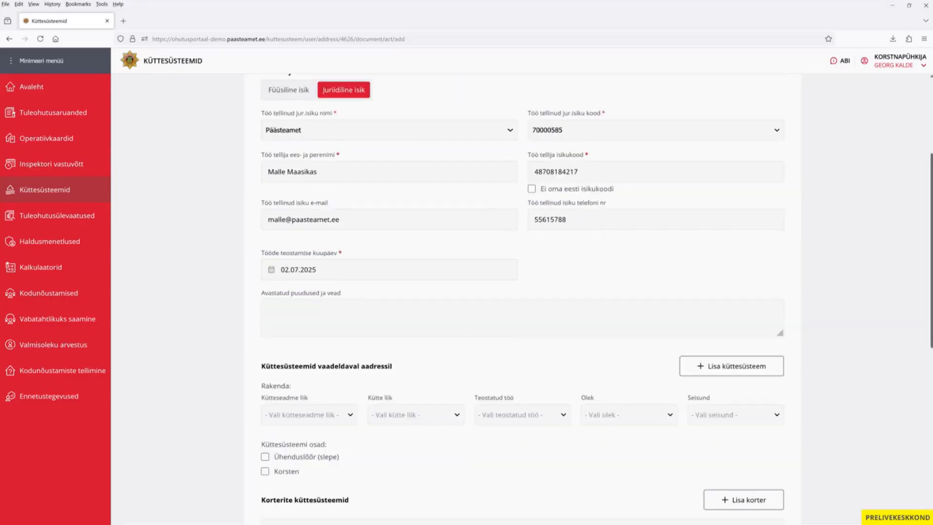
scroll(737, 285, "down", 3)
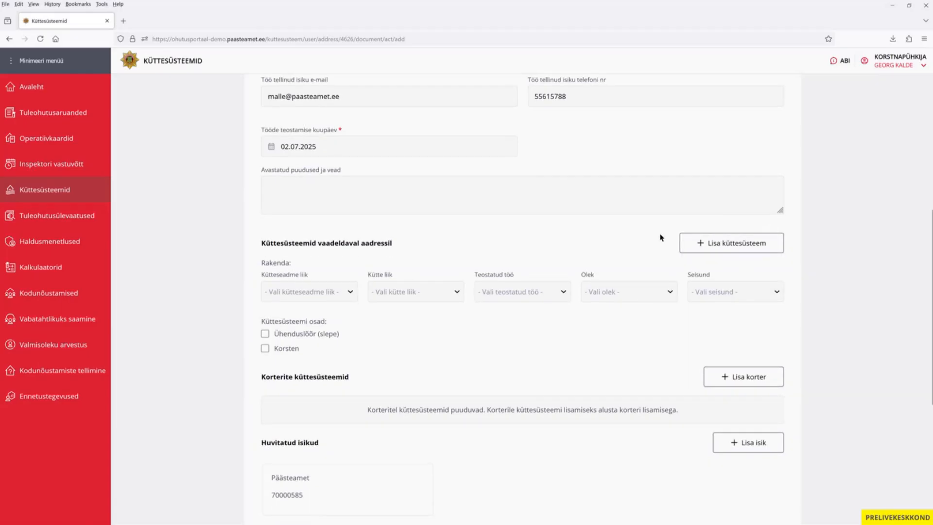
left_click_drag(929, 255, 924, 114)
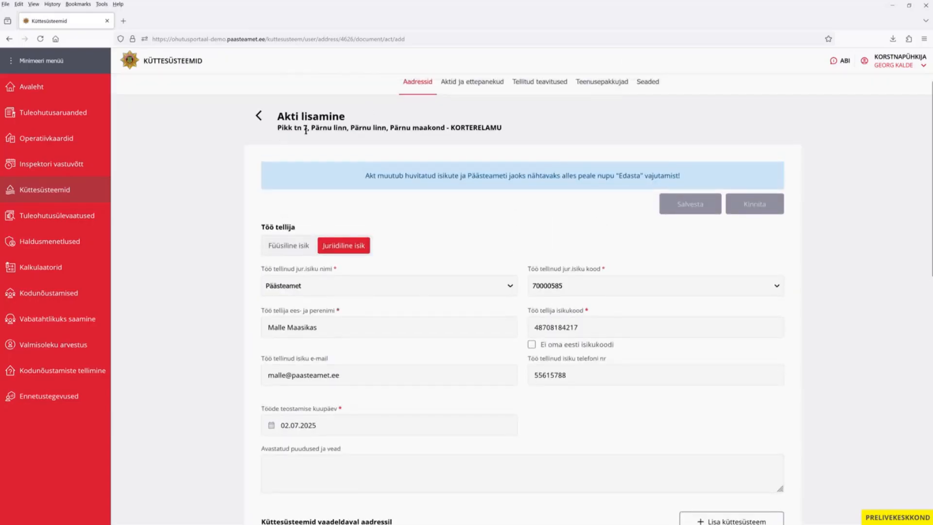
left_click_drag(276, 127, 345, 131)
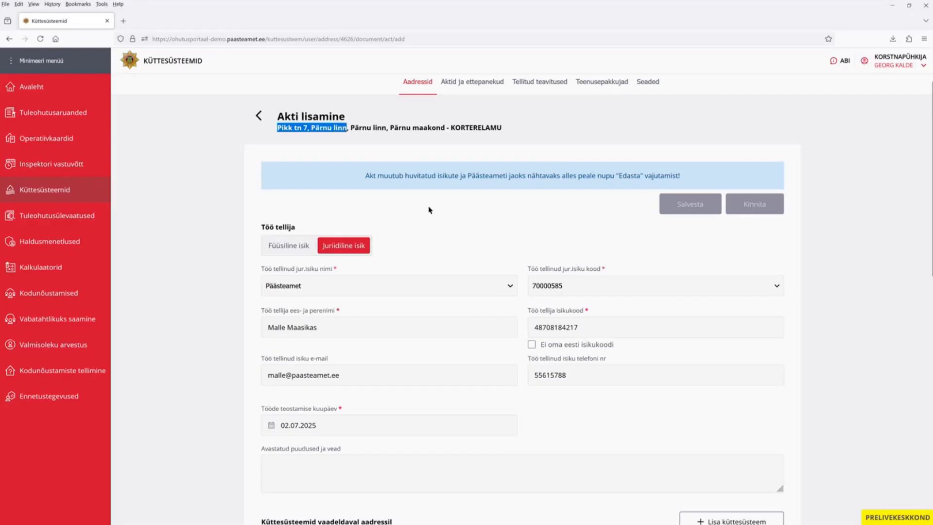
scroll(433, 209, "down", 2)
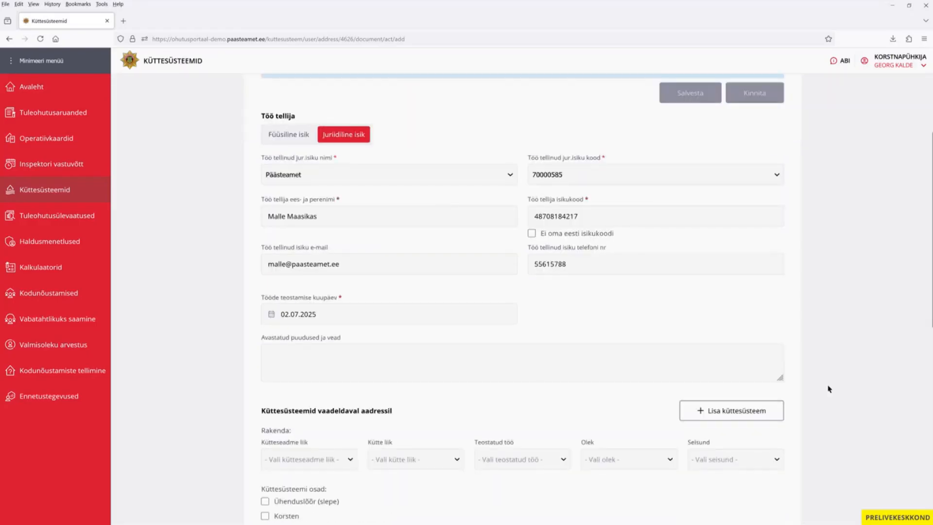
scroll(710, 386, "down", 1)
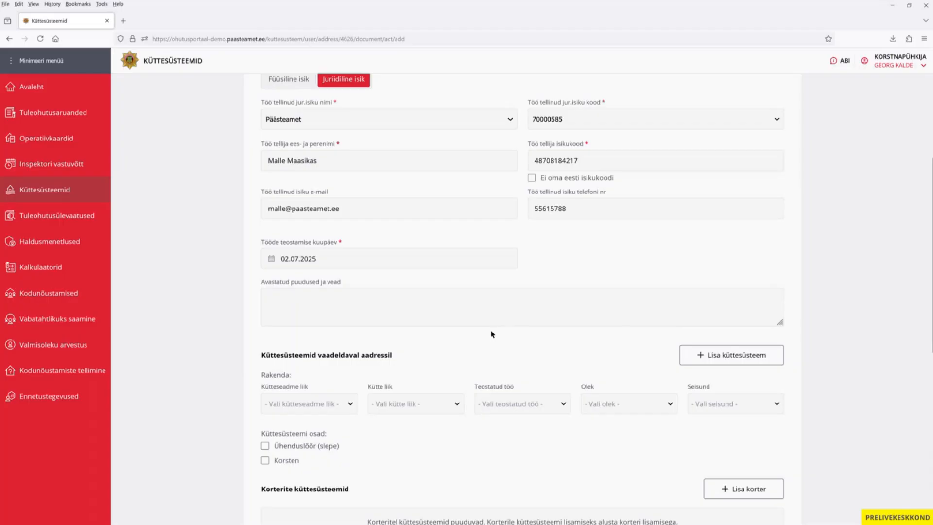
scroll(491, 334, "down", 2)
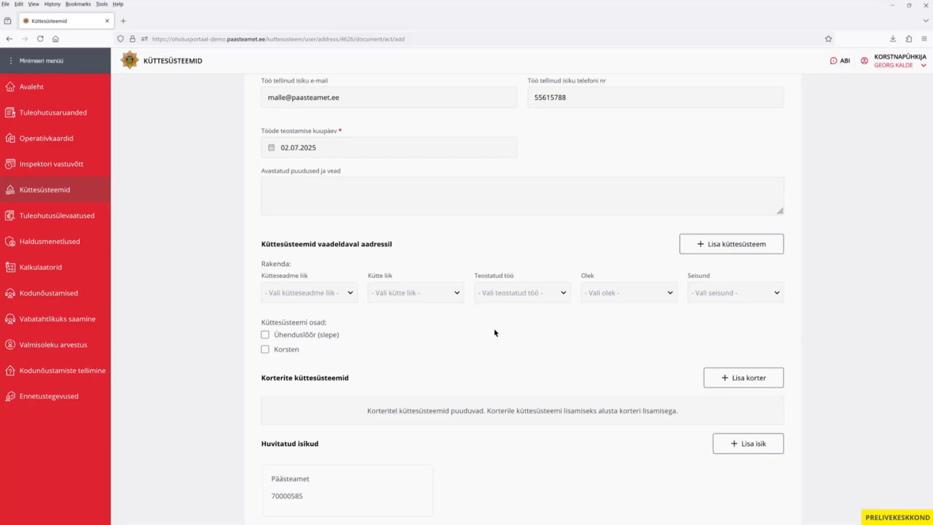
scroll(494, 333, "down", 1)
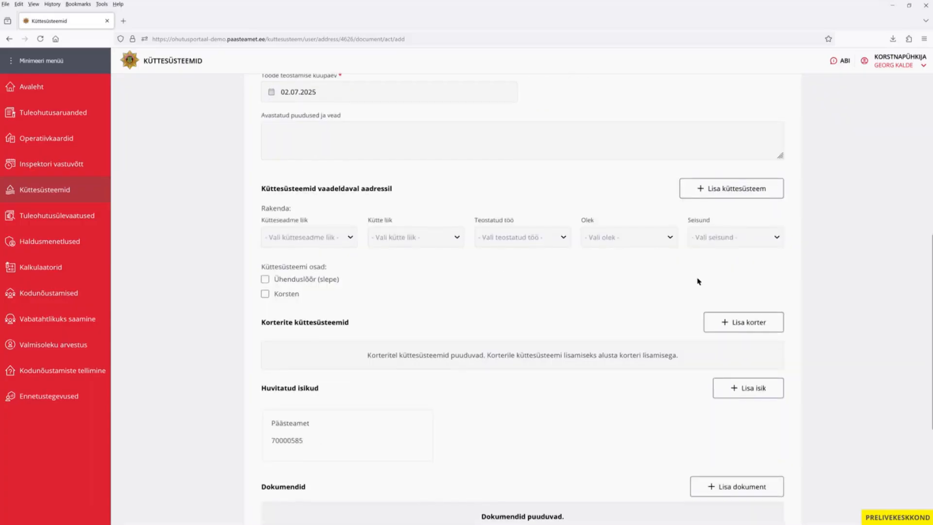
left_click(741, 329)
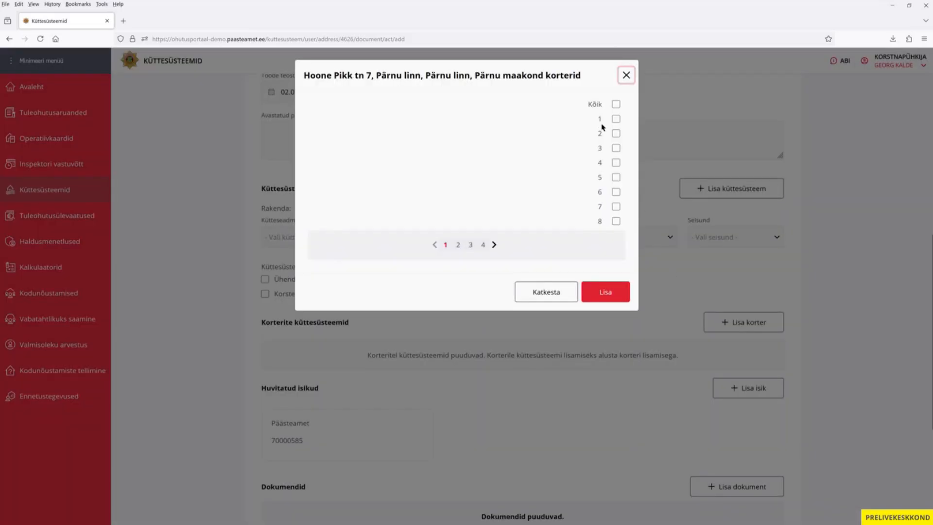
left_click(616, 104)
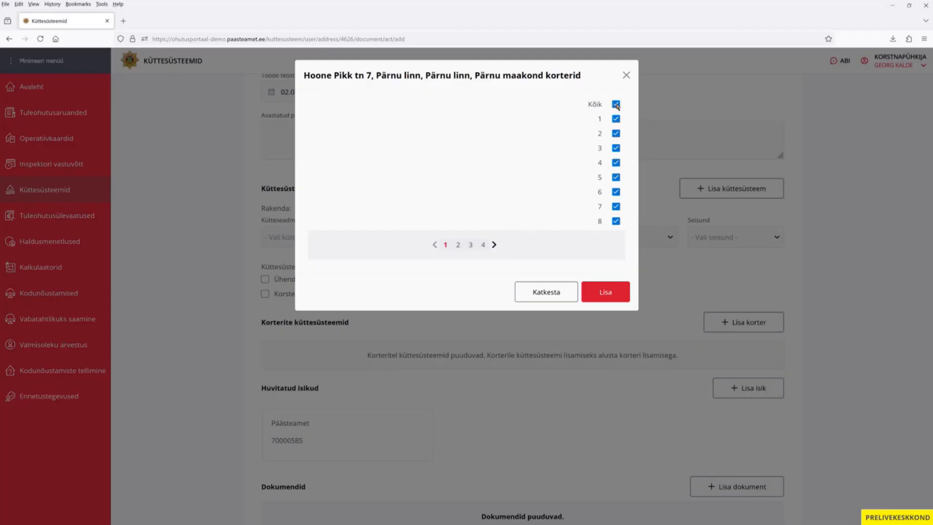
left_click(616, 105)
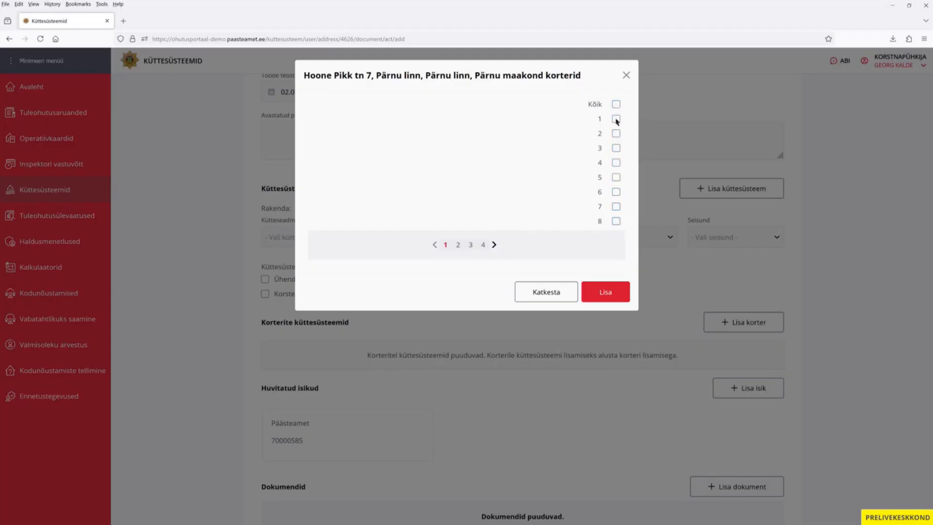
left_click(616, 120)
left_click(617, 136)
left_click(616, 298)
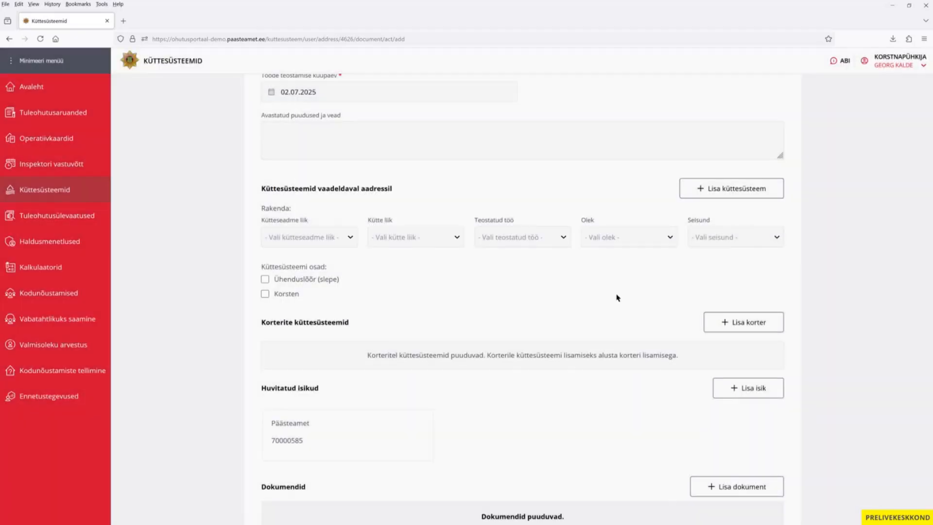
Name the unnamed heating systems of apartments 7-1 and 7-2 'Köögi pliit'.
scroll(617, 297, "down", 3)
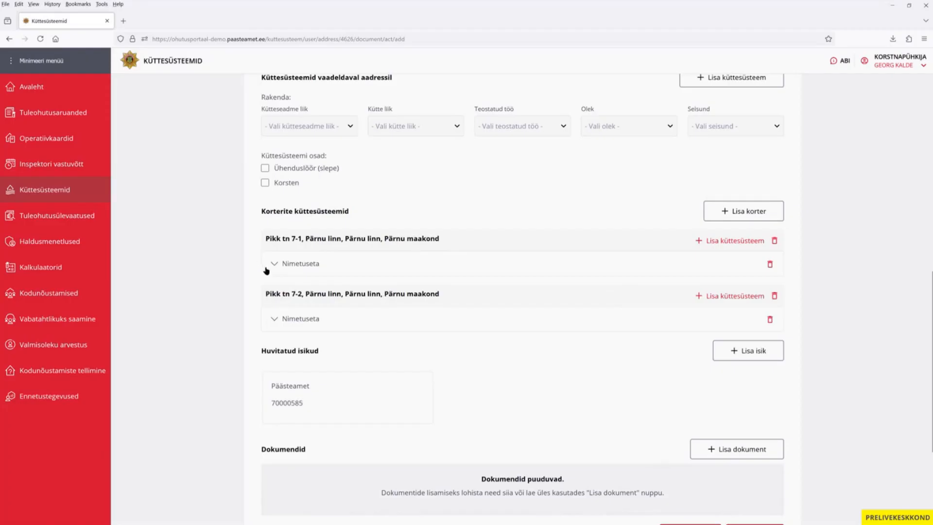
left_click(313, 267)
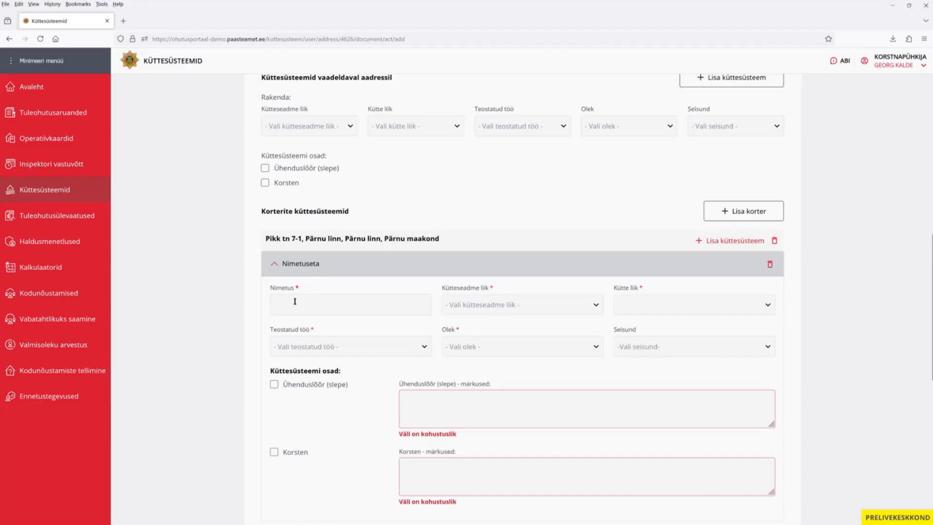
left_click(357, 307)
type("Köög")
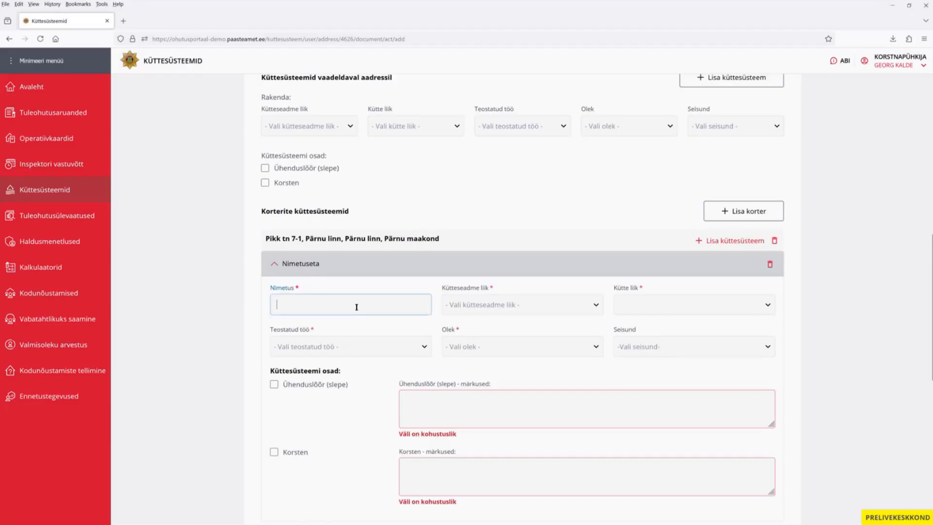
type("i pliit")
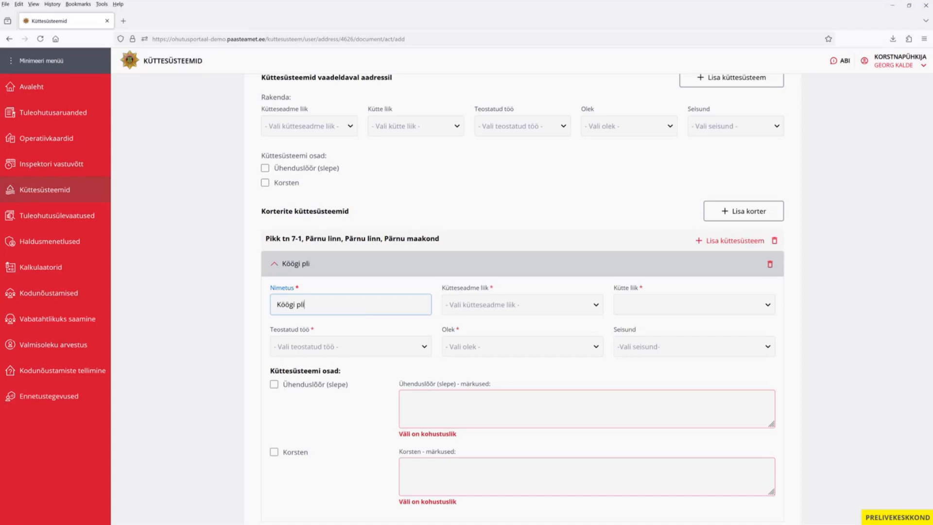
left_click(271, 263)
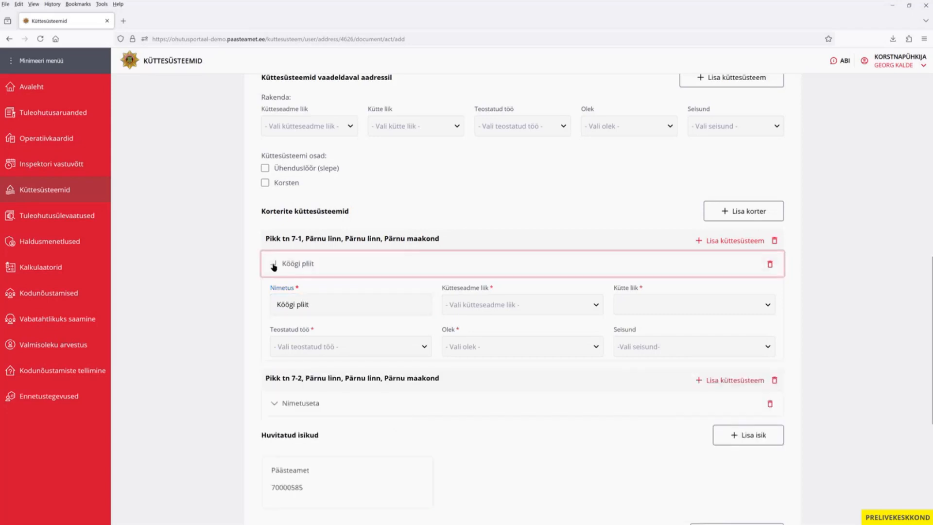
left_click(291, 319)
left_click(301, 362)
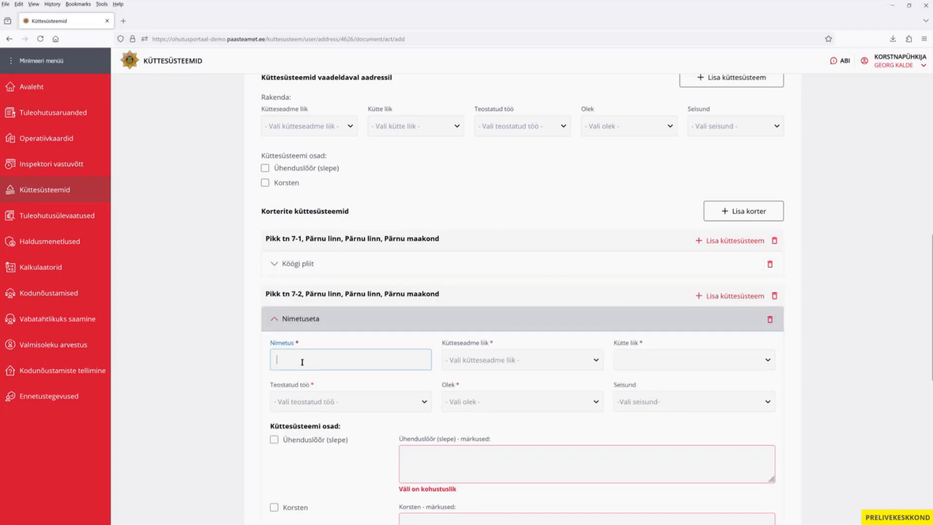
type("Köögi pliit")
left_click(305, 322)
Expand both apartments' Köögi pliit details again.
scroll(397, 318, "up", 2)
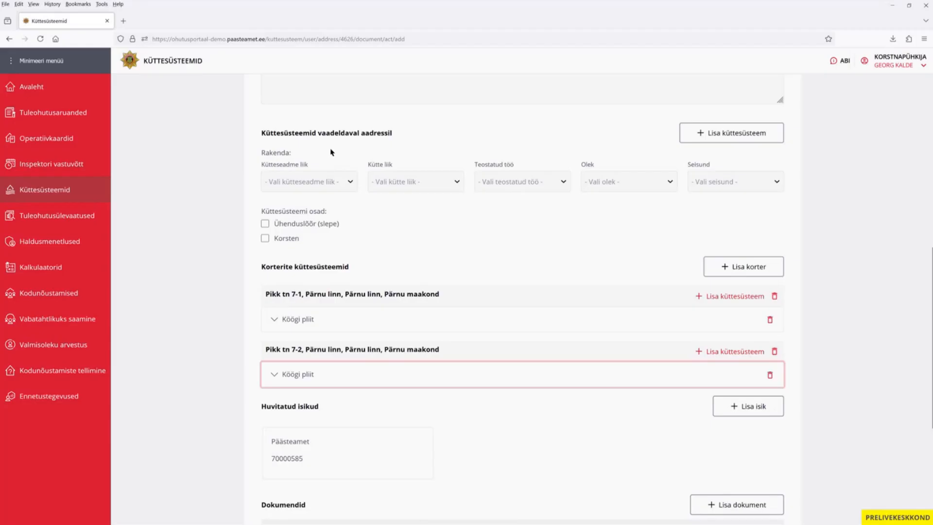
left_click(313, 322)
scroll(317, 441, "down", 3)
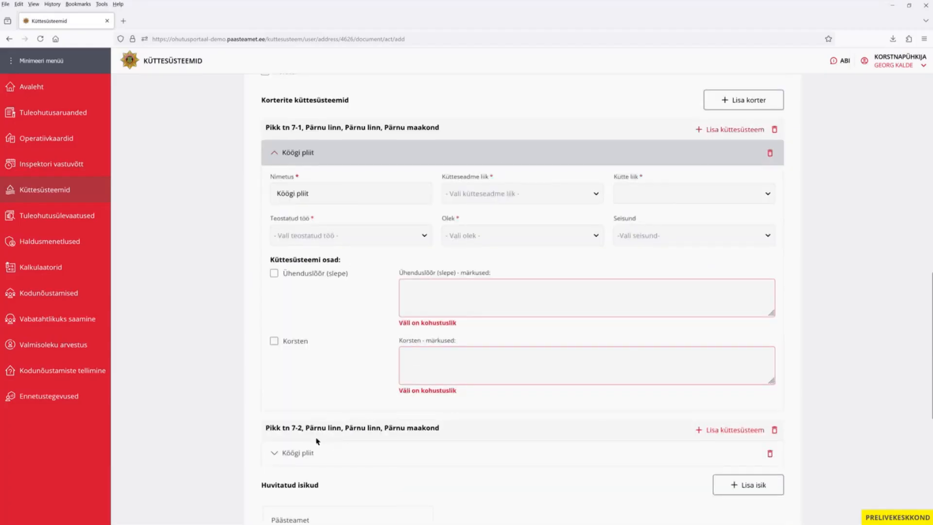
left_click(312, 455)
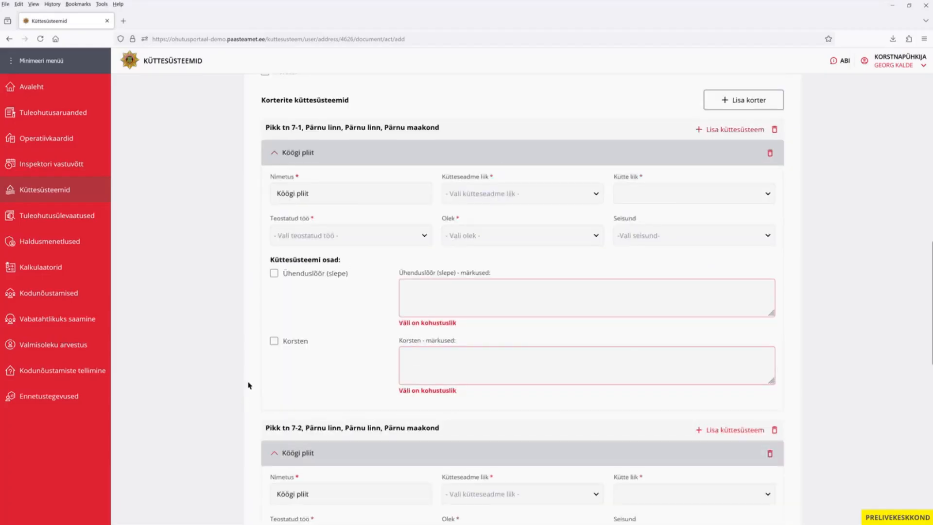
scroll(248, 385, "up", 3)
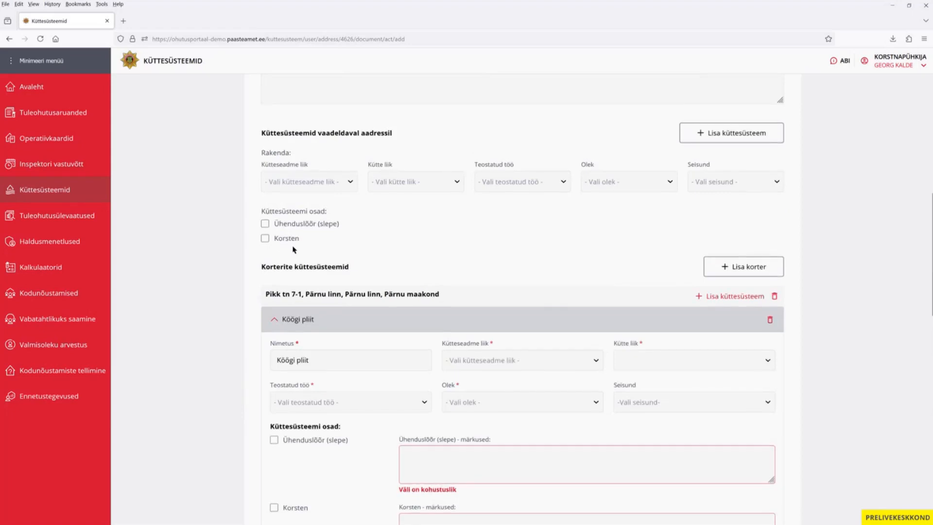
Apply device type Pliit-soojamüür and fuel type Tahke to all stoves.
left_click(320, 182)
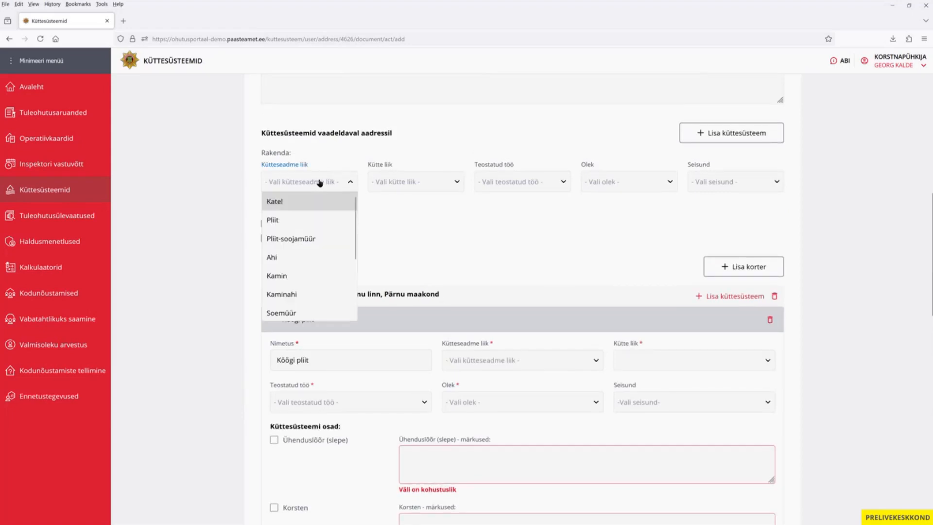
left_click(299, 239)
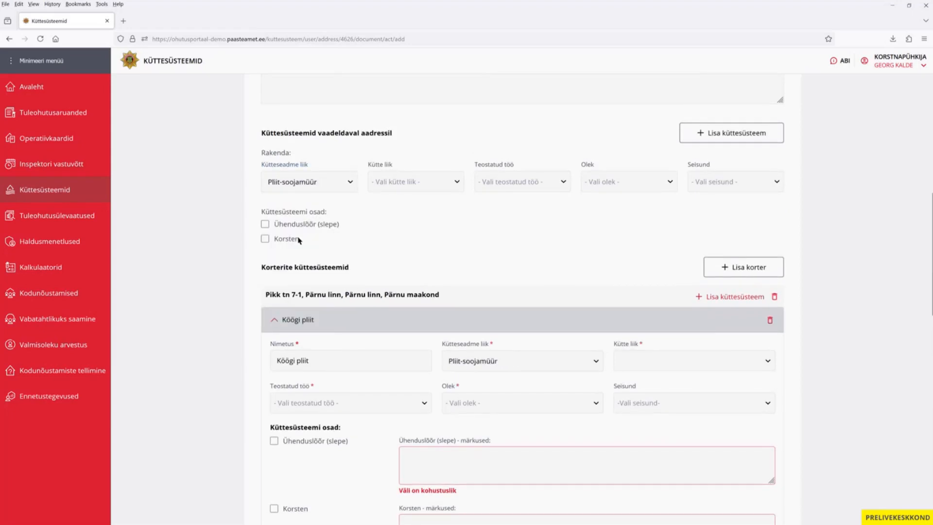
left_click(421, 187)
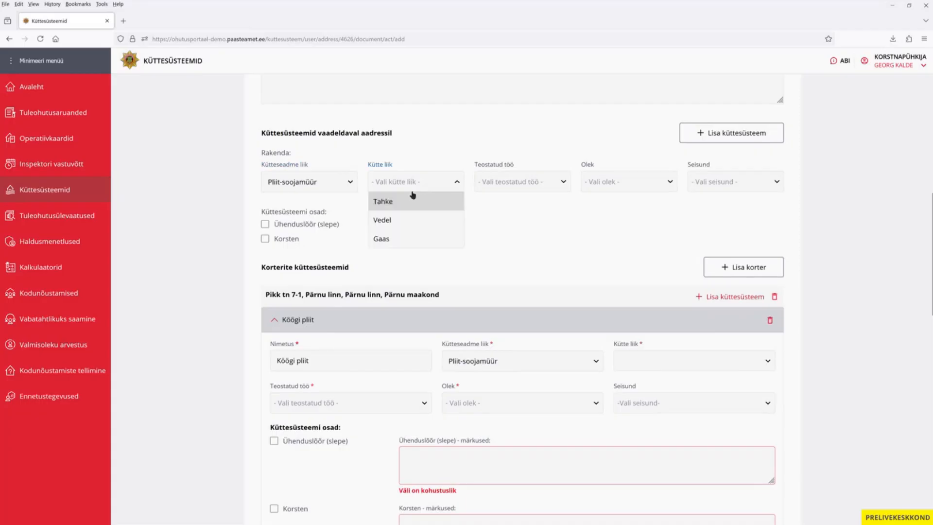
left_click(404, 203)
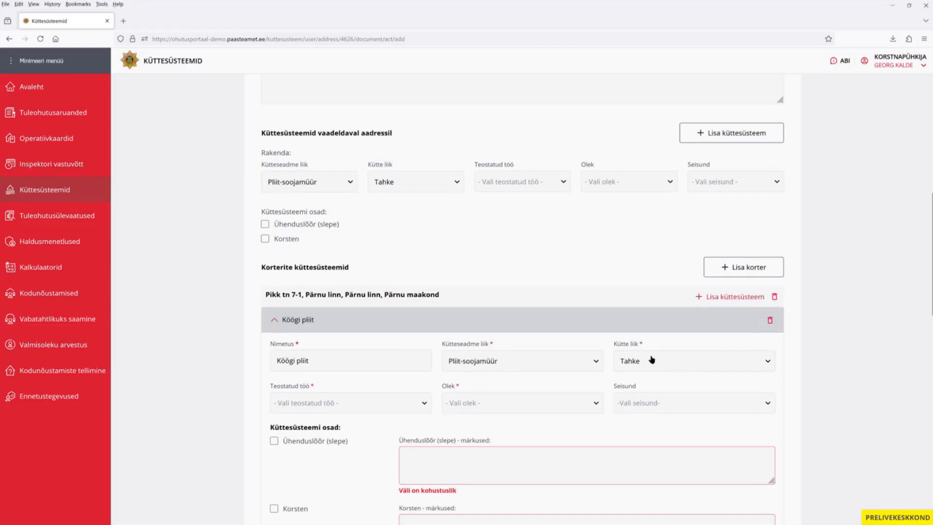
Apply Puhastatud, Kasutusel and Kasutamine lubatud to all stoves, including Ühenduslõõr and Korsten.
left_click(520, 182)
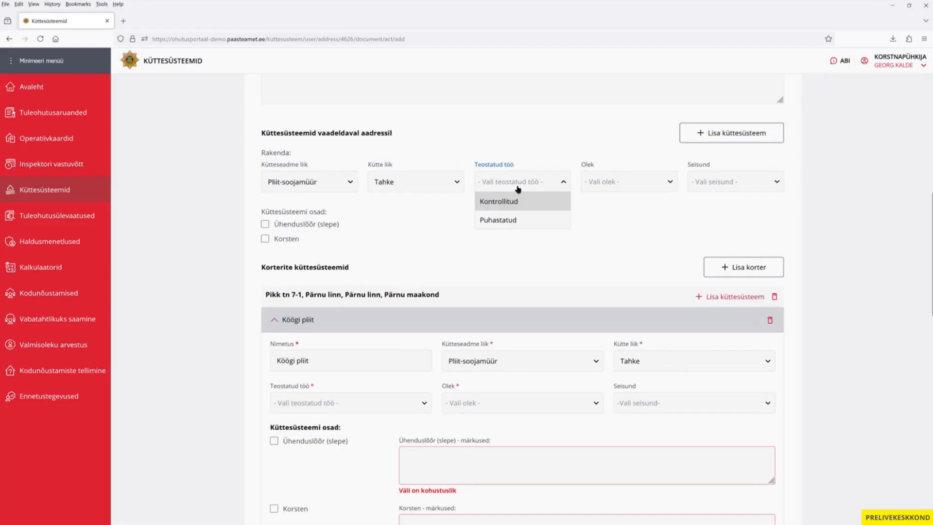
left_click(527, 223)
left_click(623, 182)
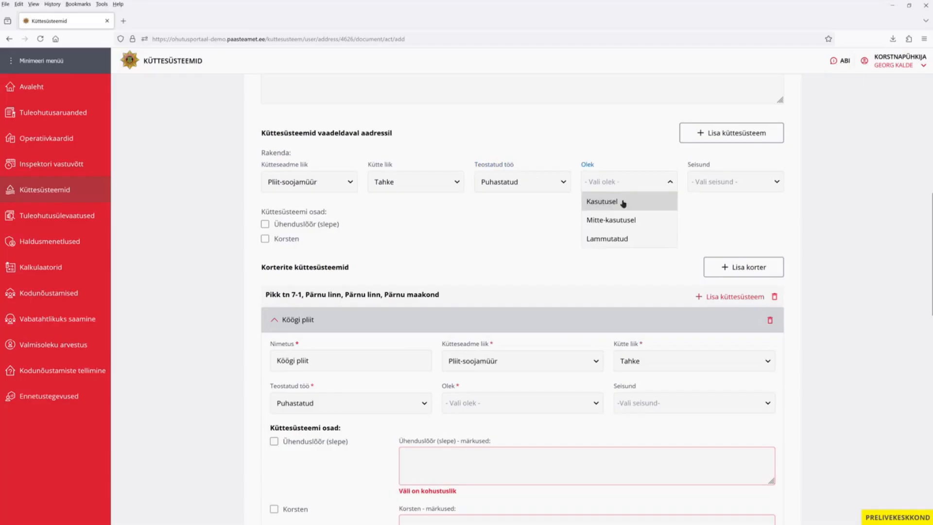
left_click(622, 203)
left_click(698, 184)
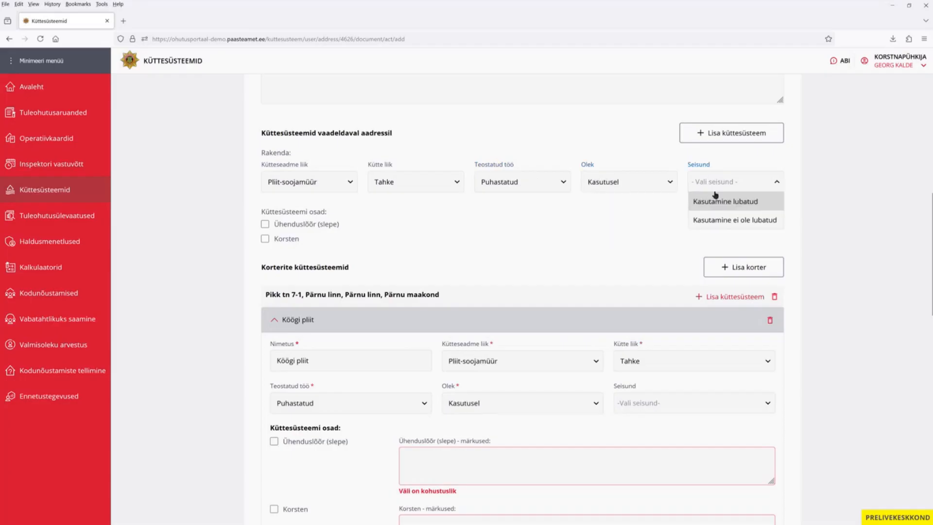
left_click(723, 206)
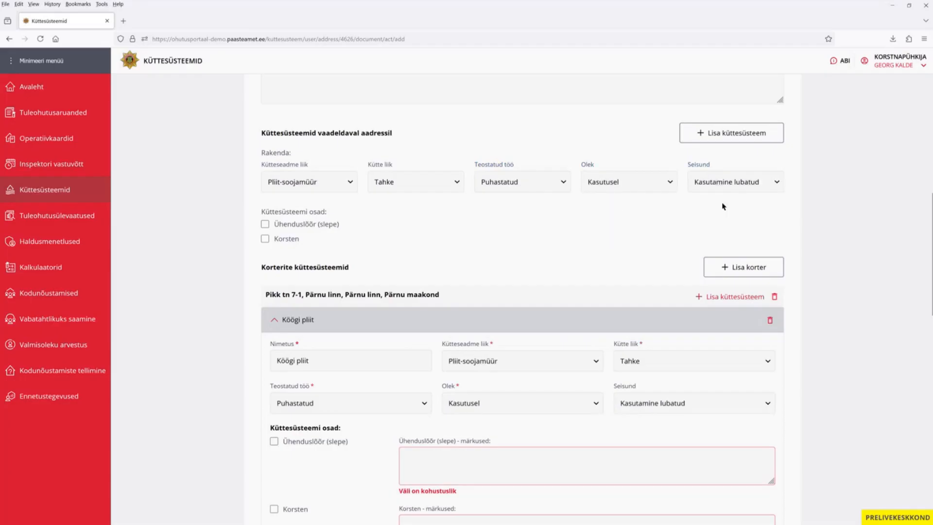
left_click(265, 224)
left_click(265, 239)
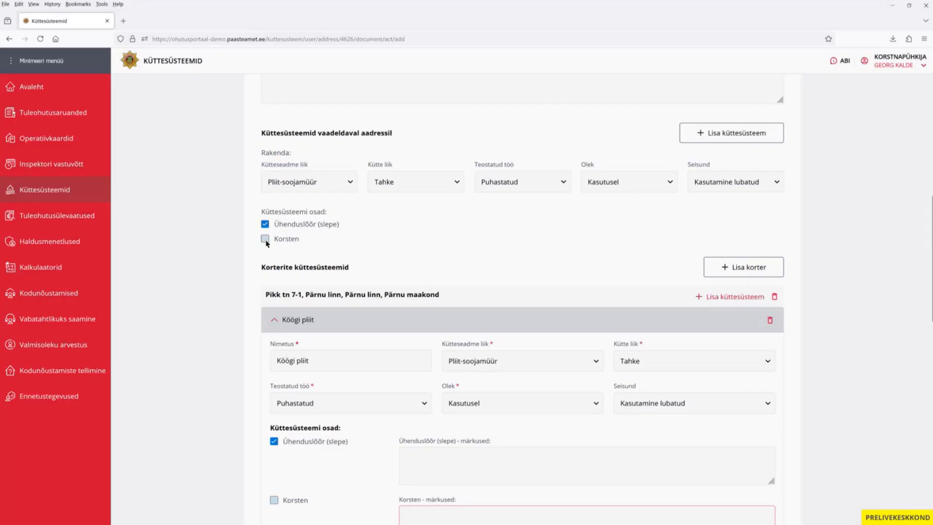
scroll(224, 303, "down", 2)
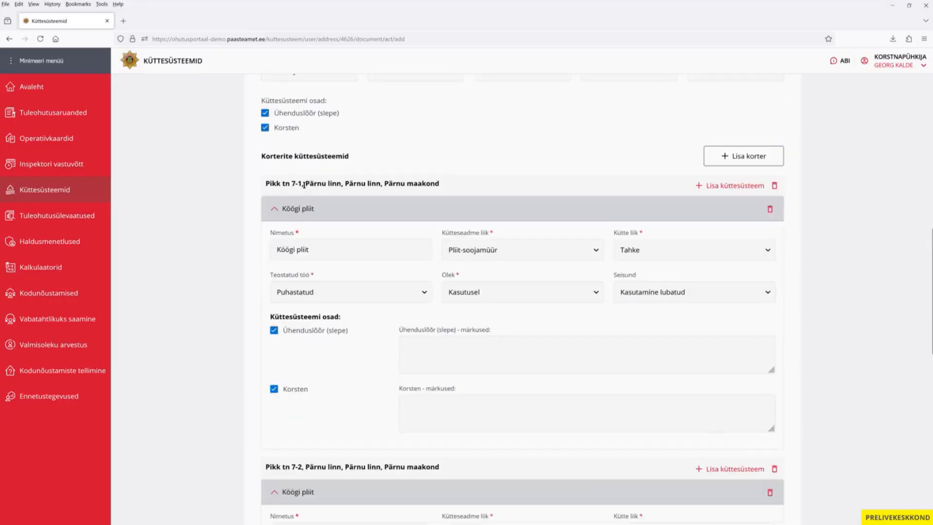
Collapse the Köögi pliit panels of apartments 7-1 and 7-2 and scroll to the form's bottom.
left_click(275, 209)
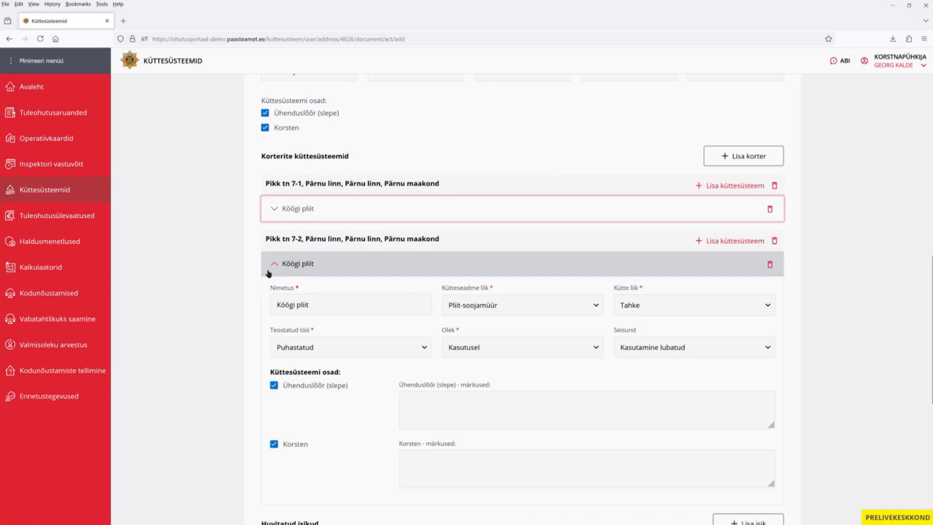
scroll(444, 150, "up", 2)
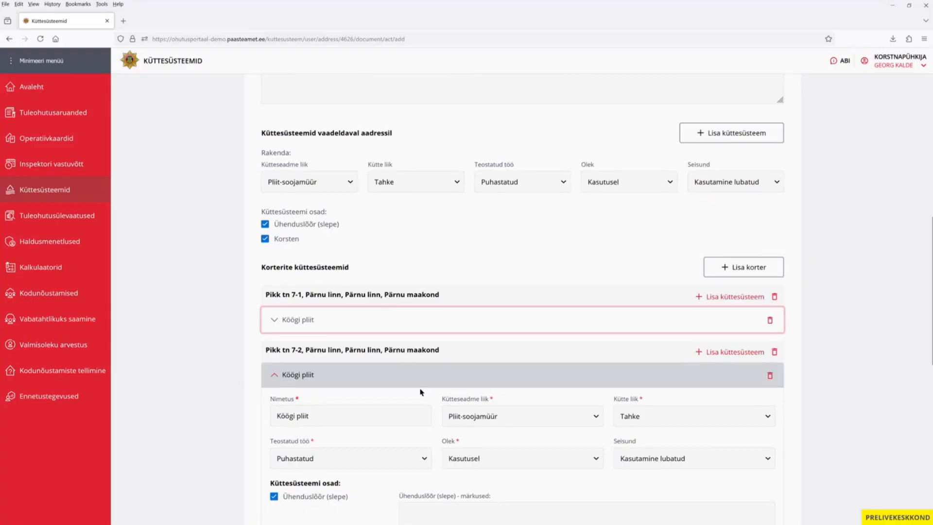
left_click(274, 377)
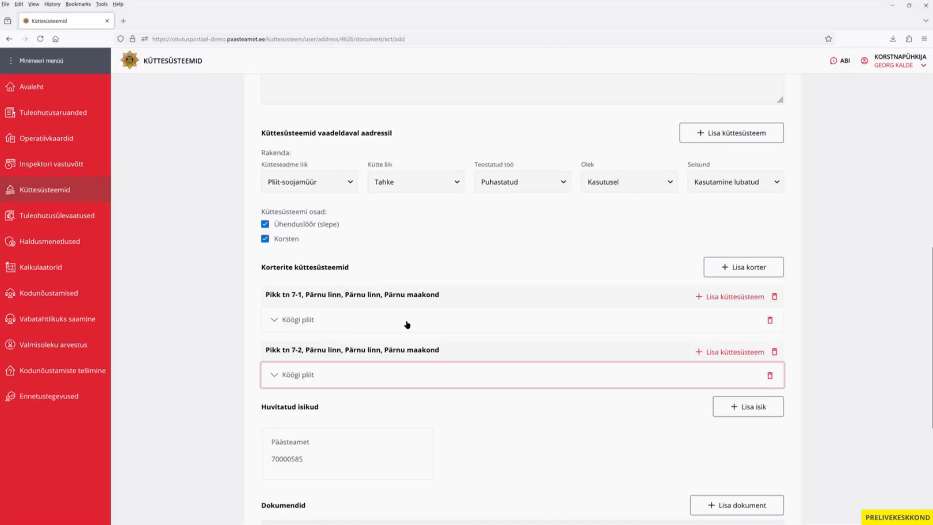
left_click_drag(932, 261, 926, 311)
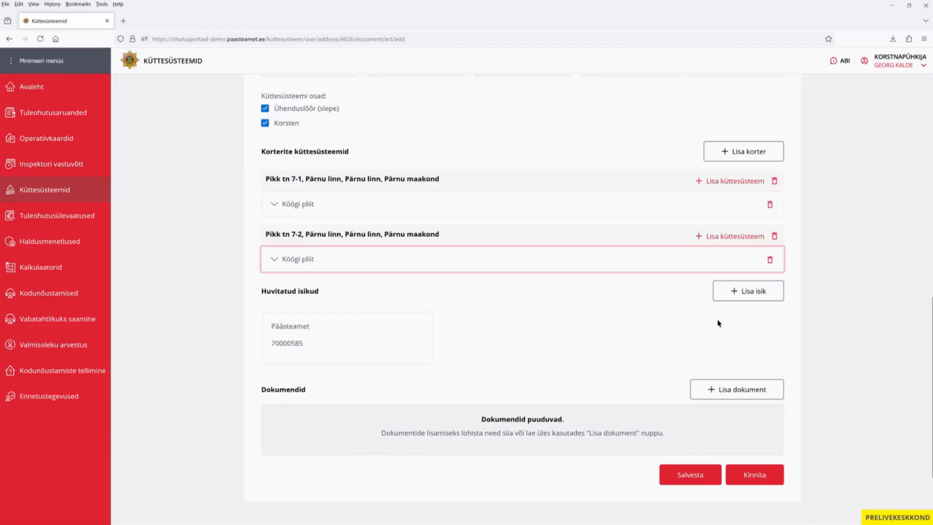
Add a private interested person with their full name and personal ID code.
left_click(747, 294)
left_click(354, 117)
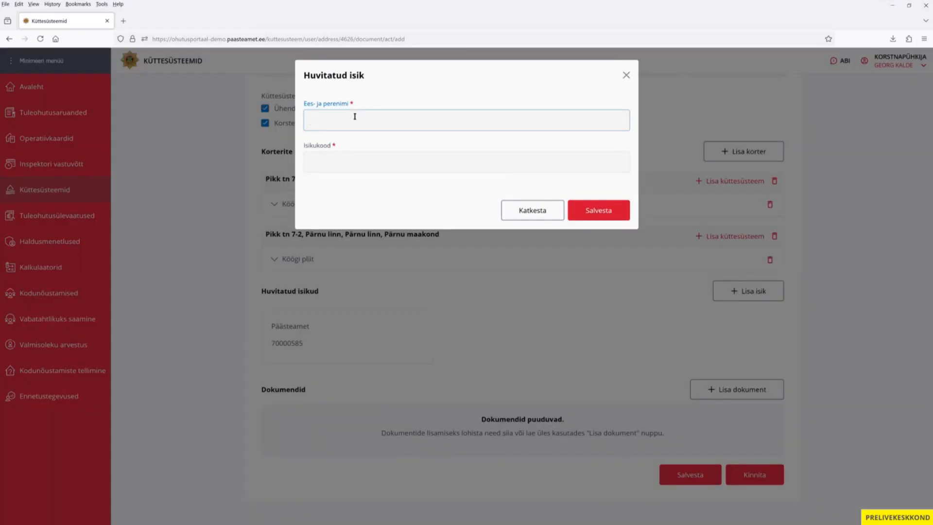
type("Mari Maasikas")
key("Tab")
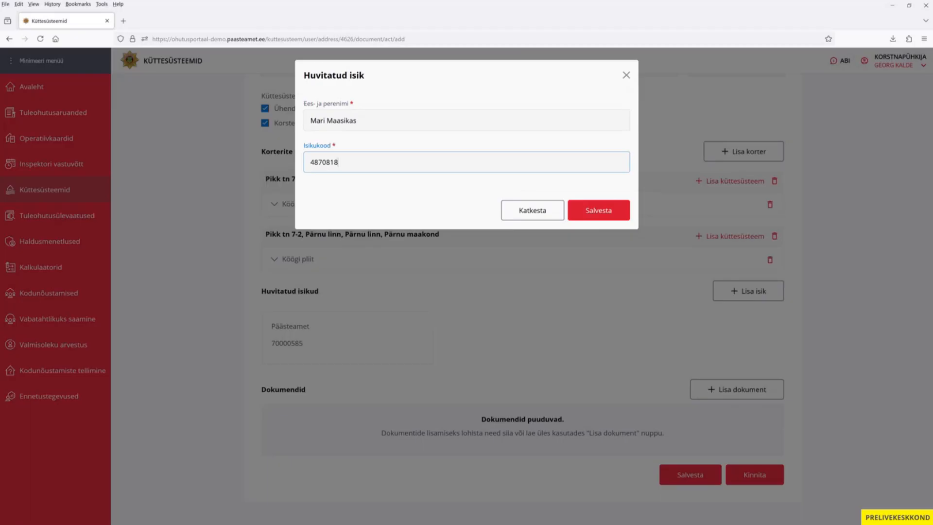
left_click(601, 210)
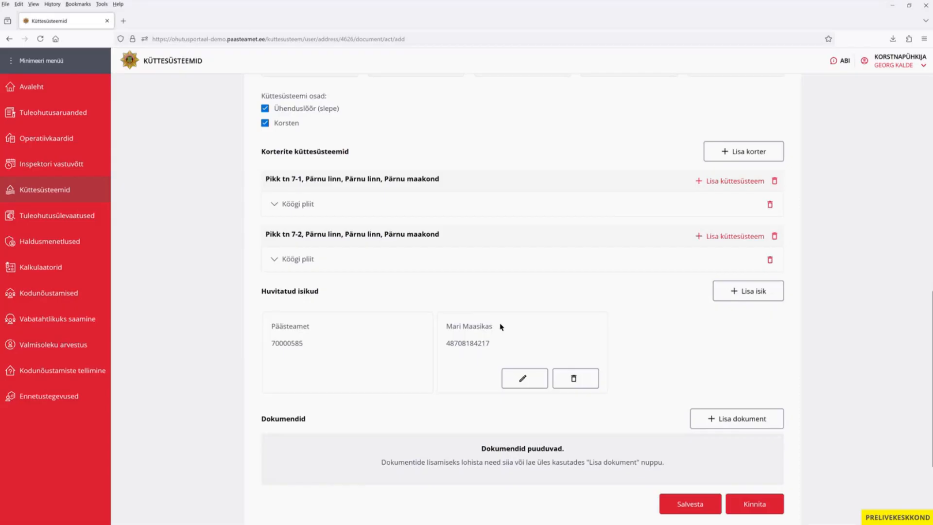
scroll(501, 326, "down", 1)
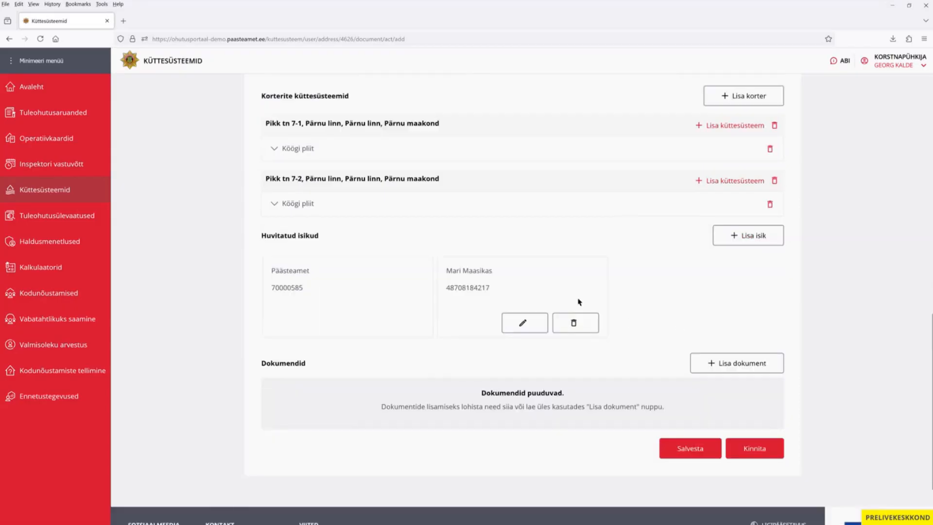
Save act 7.2-16-2025-98 and confirm it in the Akti kinnitamine dialog.
left_click(695, 451)
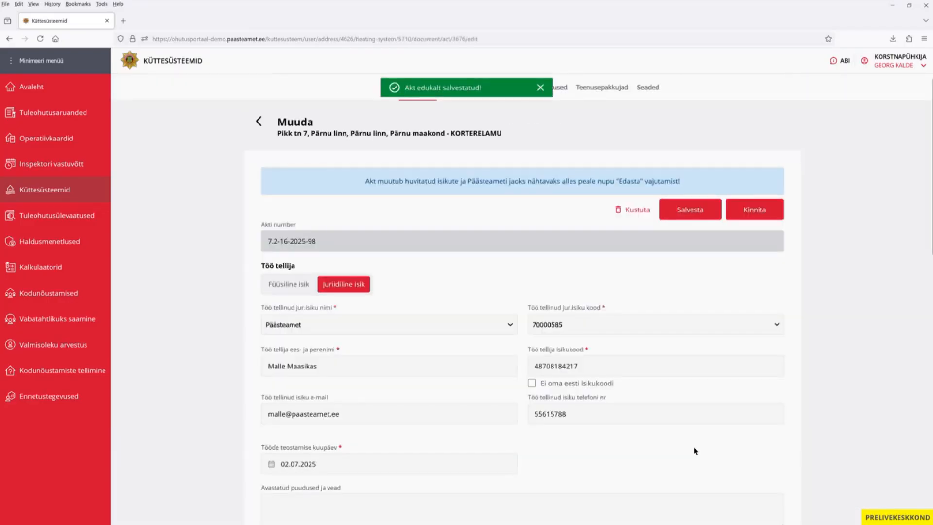
left_click(760, 212)
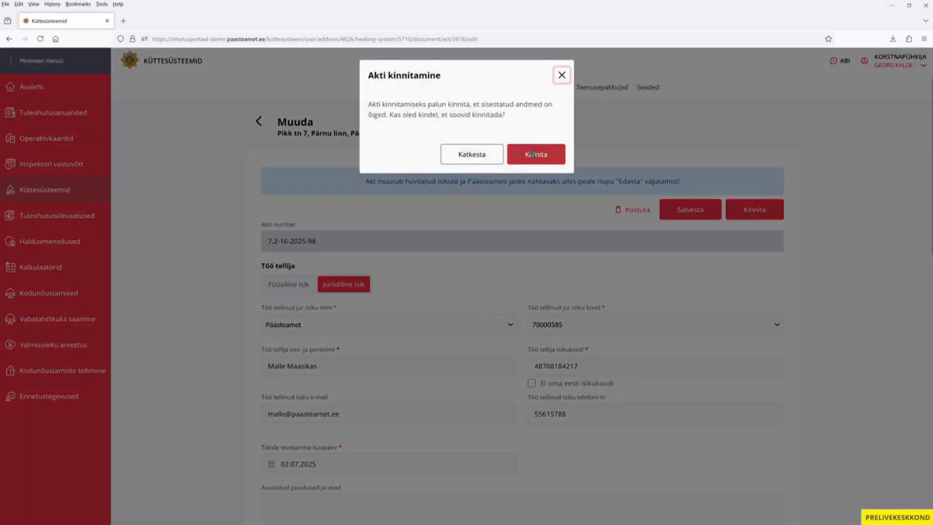
left_click(533, 152)
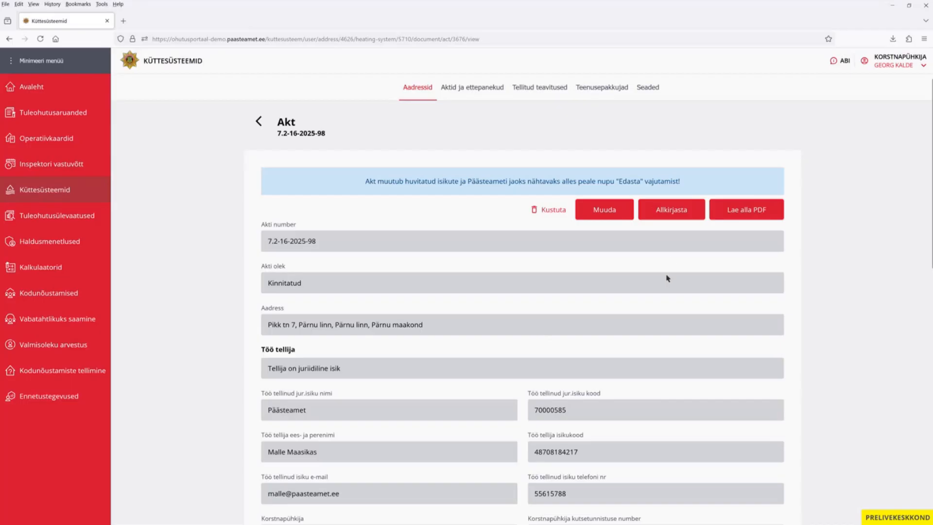
Sign act 7.2-16-2025-98 with the ID card (ID-kaart) so it shows Allkirjastatud.
left_click(684, 217)
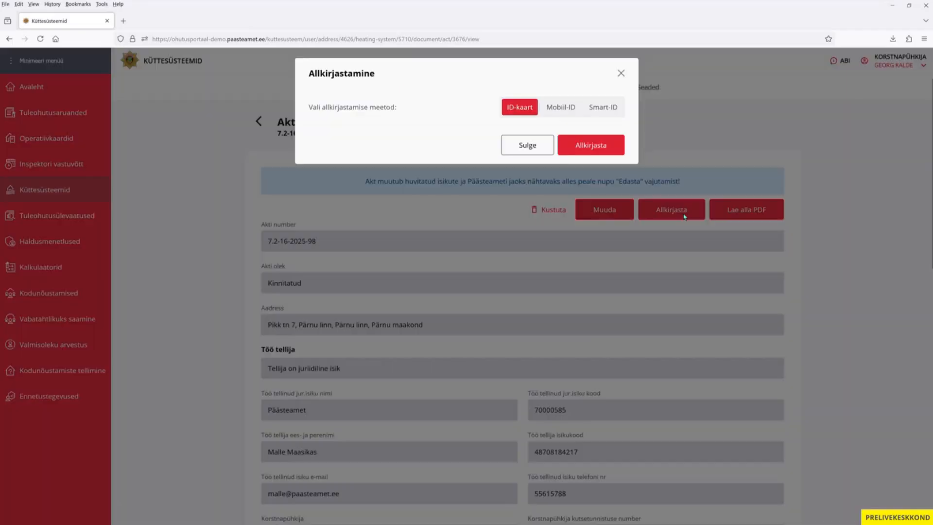
left_click(590, 148)
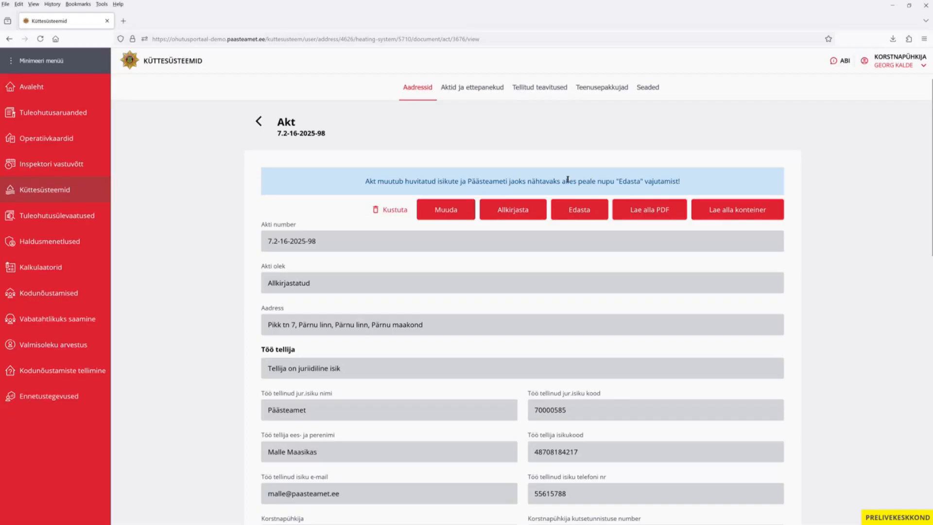
Forward signed act 7.2-16-2025-98 via Akti edastamine so its status reads Esitatud.
left_click(587, 217)
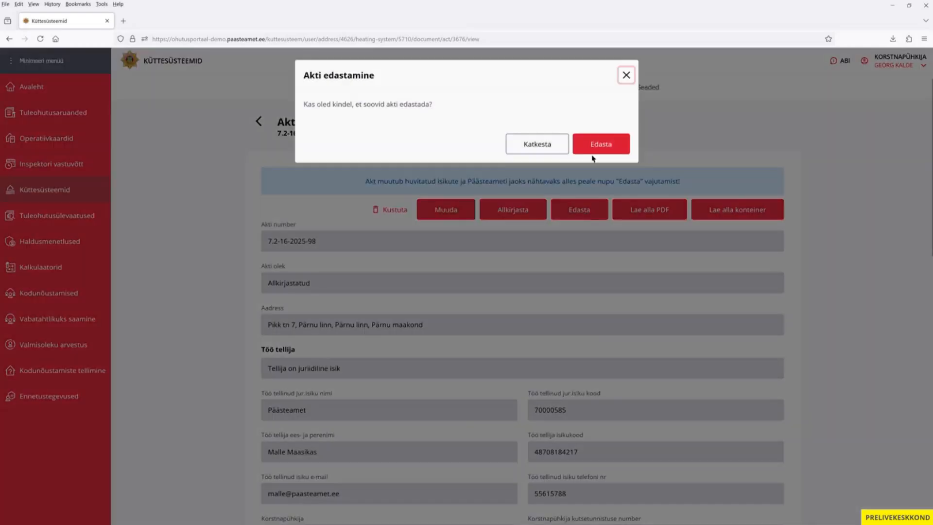
left_click(596, 145)
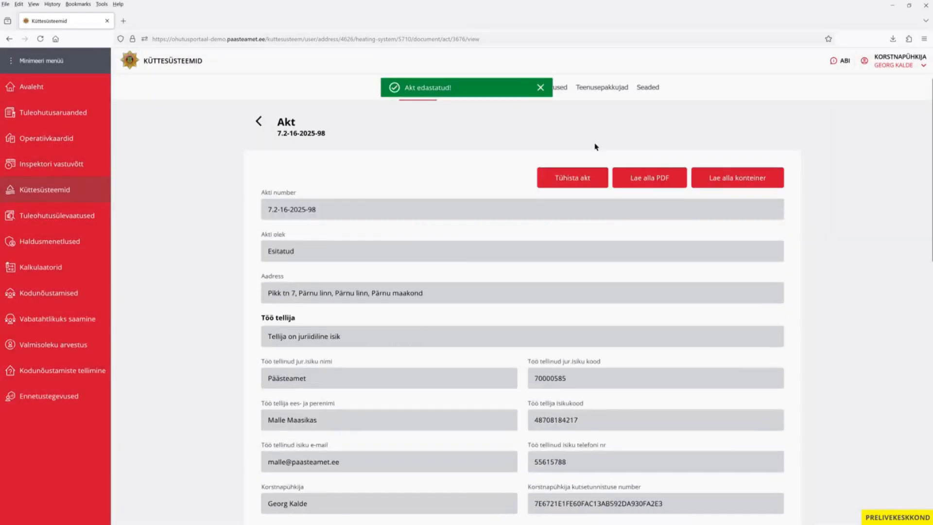